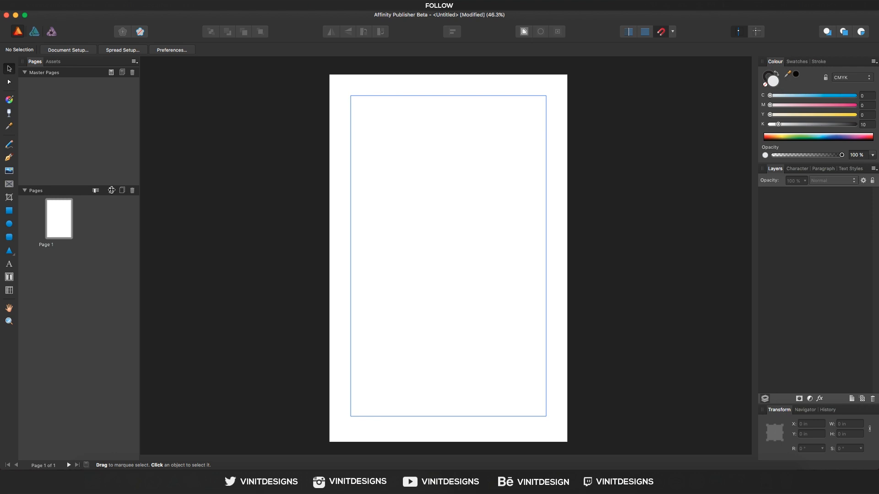
Step: Add 11 pages after page 1 with no master page assigned, giving the document 12 pages
{"action": "left_click", "coordinate": [111, 190]}
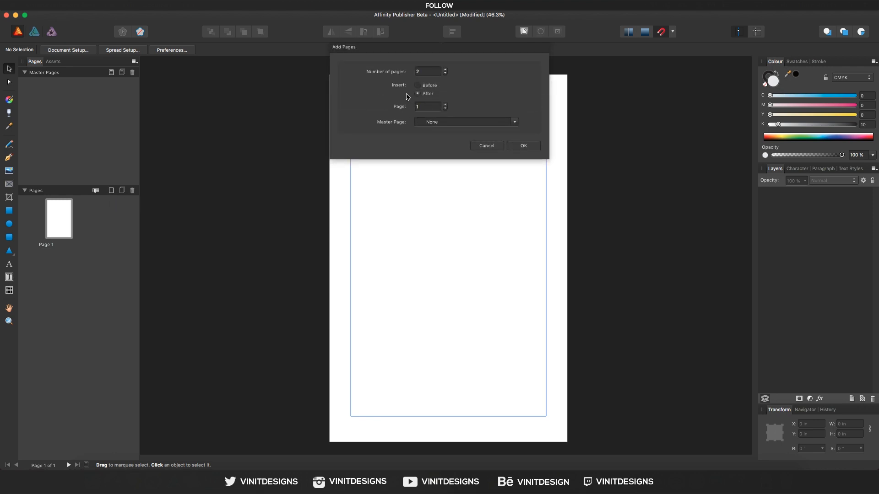
{"action": "left_click", "coordinate": [414, 71]}
{"action": "left_click", "coordinate": [434, 124]}
{"action": "left_click", "coordinate": [493, 109]}
{"action": "left_click", "coordinate": [522, 146]}
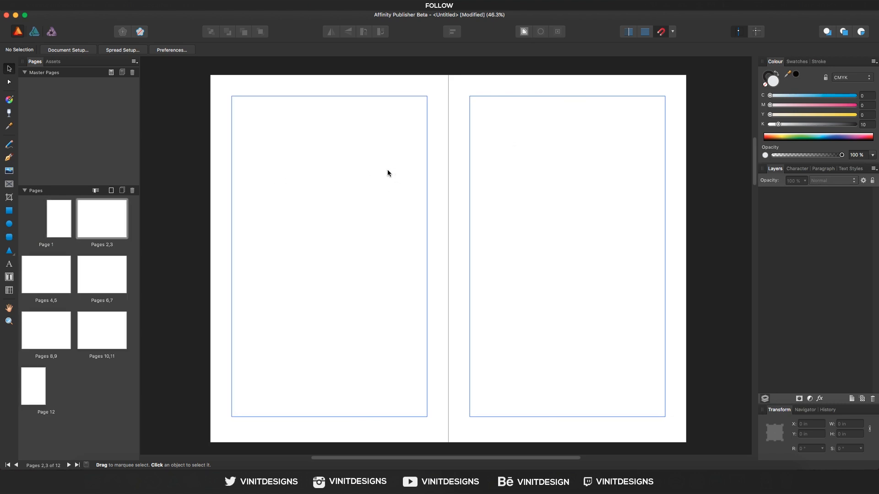
Step: Look through page 1, spread 2,3 and page 12, and return to page 1
{"action": "left_click", "coordinate": [61, 225]}
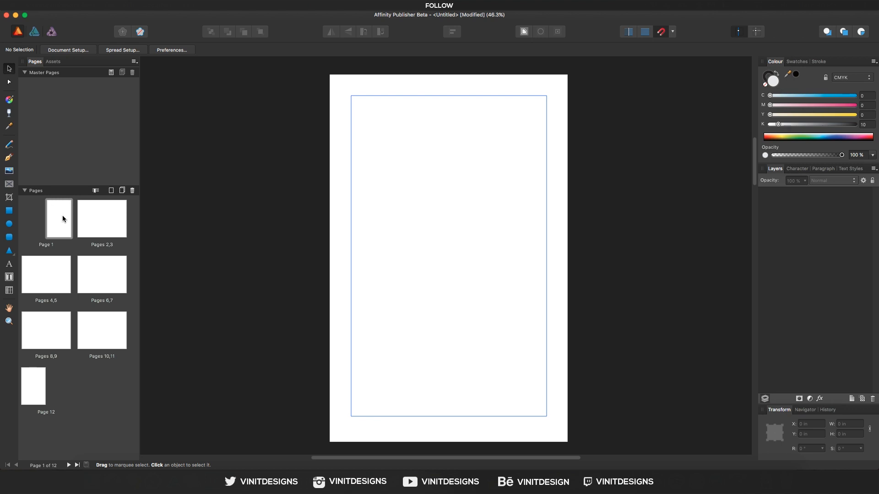
{"action": "left_click", "coordinate": [91, 212]}
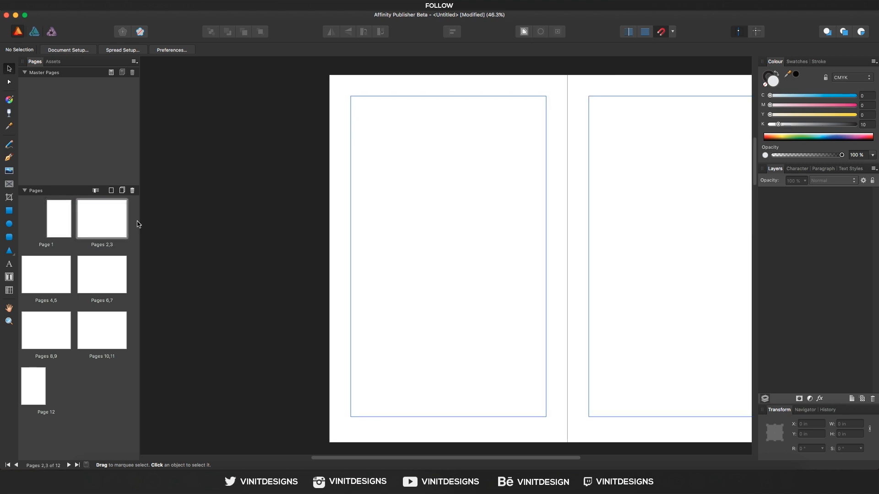
{"action": "left_click_drag", "start_coordinate": [637, 201], "coordinate": [497, 202]}
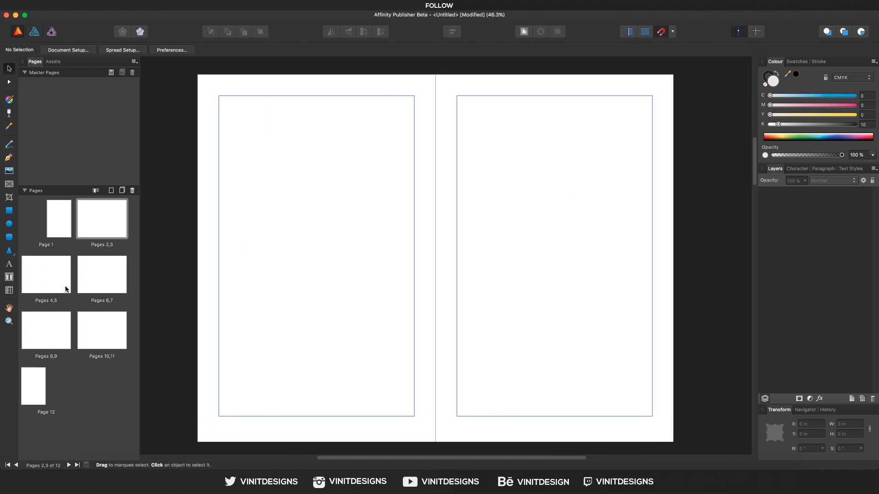
{"action": "left_click", "coordinate": [38, 380]}
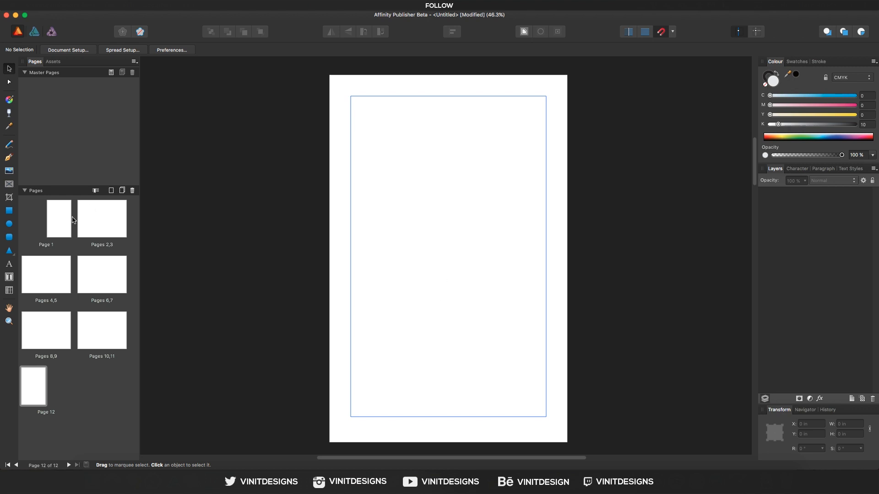
{"action": "left_click", "coordinate": [86, 219]}
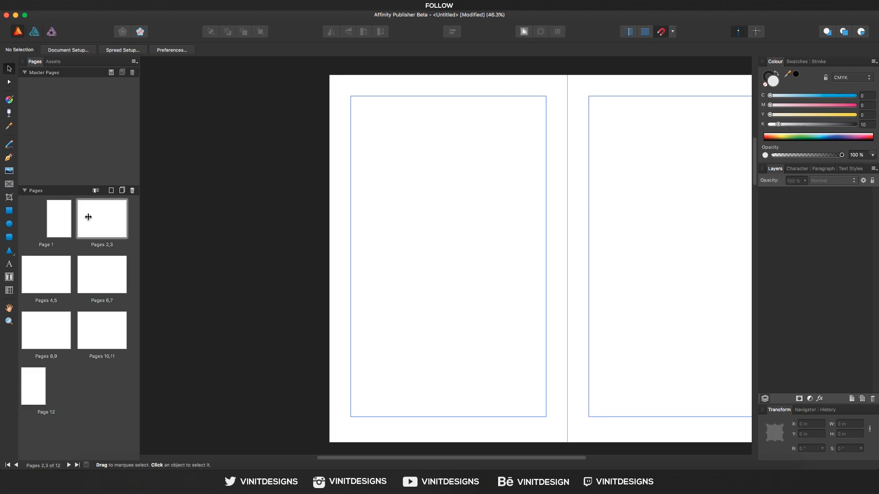
{"action": "left_click", "coordinate": [90, 217]}
{"action": "left_click", "coordinate": [59, 220]}
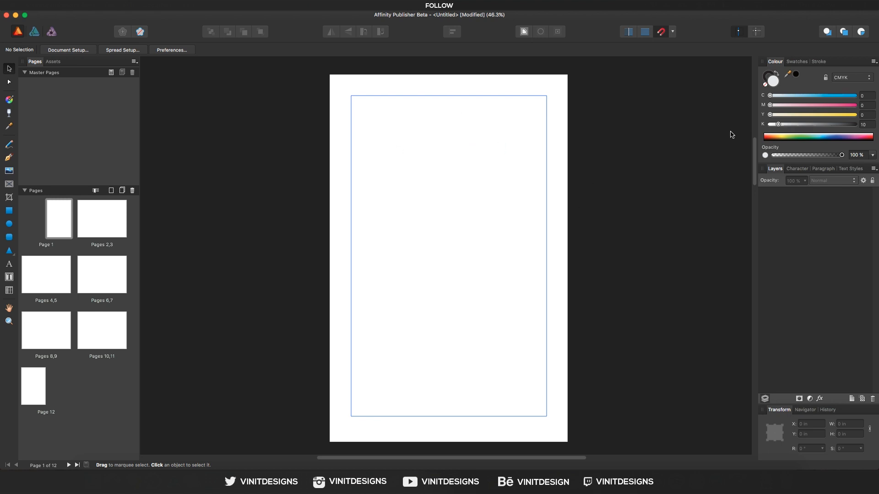
Step: Look over the swatch, stroke, character, paragraph and text style options
{"action": "left_click", "coordinate": [792, 63]}
{"action": "left_click", "coordinate": [819, 62]}
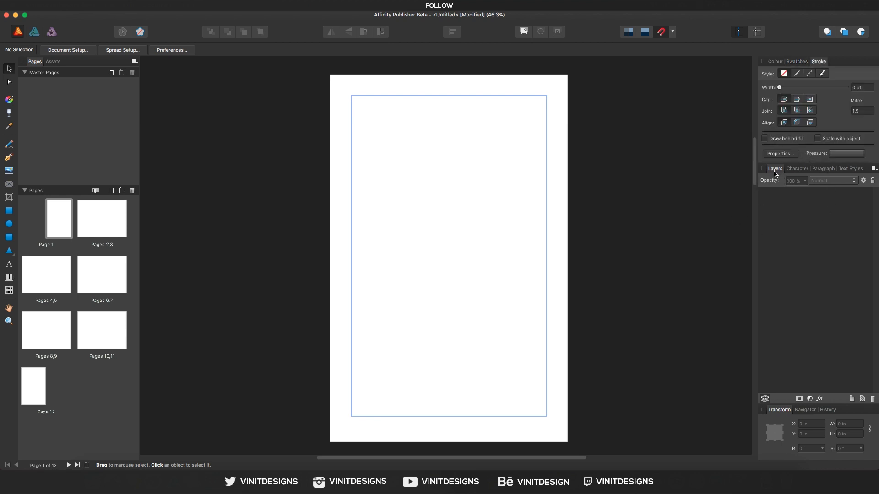
{"action": "left_click", "coordinate": [796, 170]}
{"action": "left_click", "coordinate": [823, 170]}
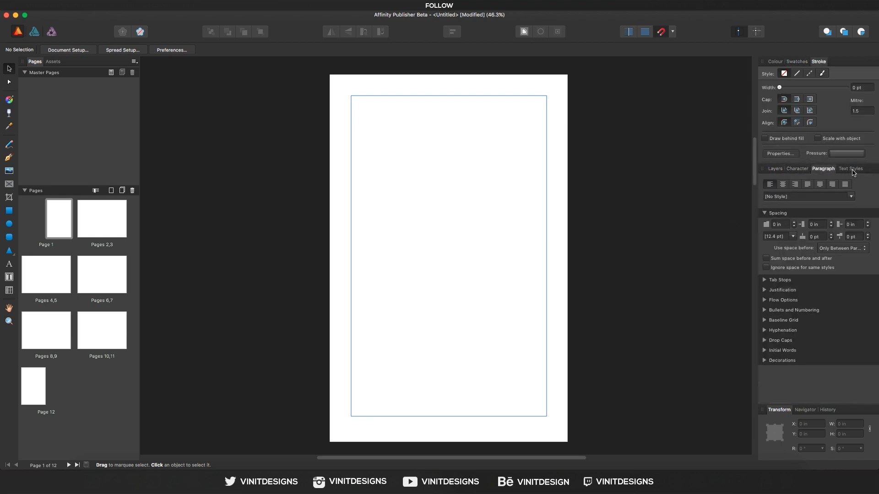
{"action": "left_click", "coordinate": [850, 169]}
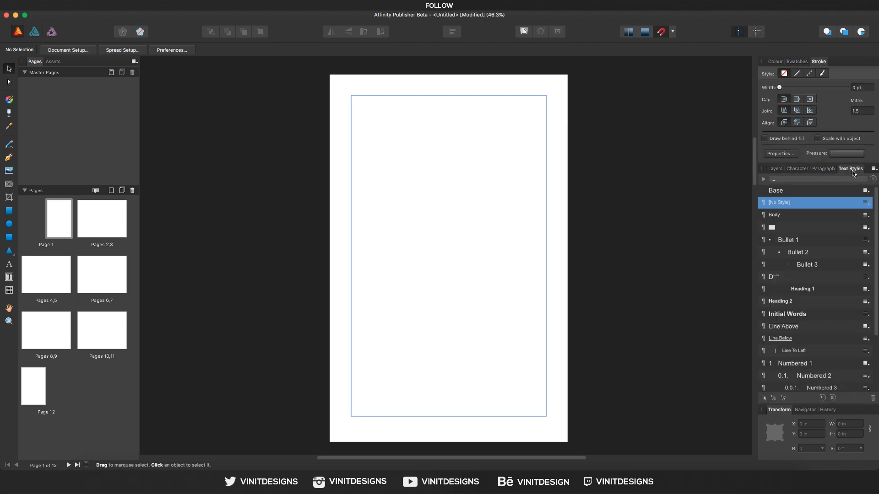
Step: Undock the Colour panel, regroup it in front of Layers, and show it there
{"action": "left_click", "coordinate": [775, 61]}
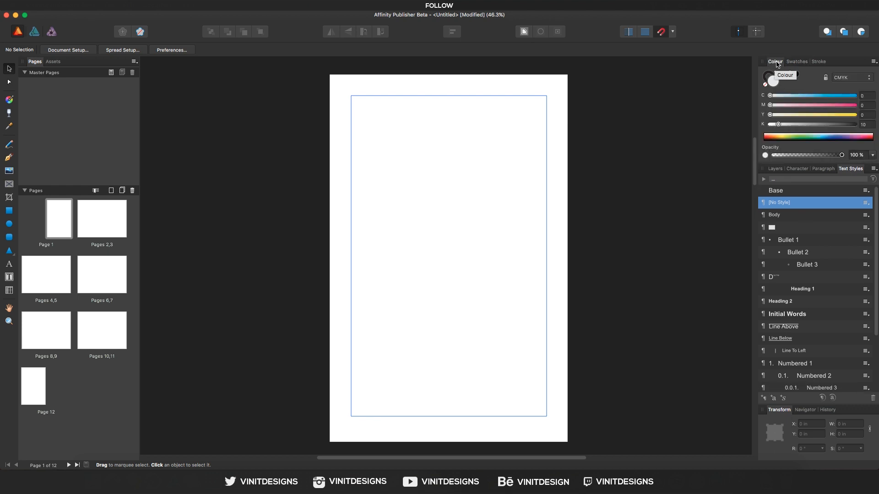
{"action": "left_click_drag", "start_coordinate": [777, 65], "coordinate": [626, 102]}
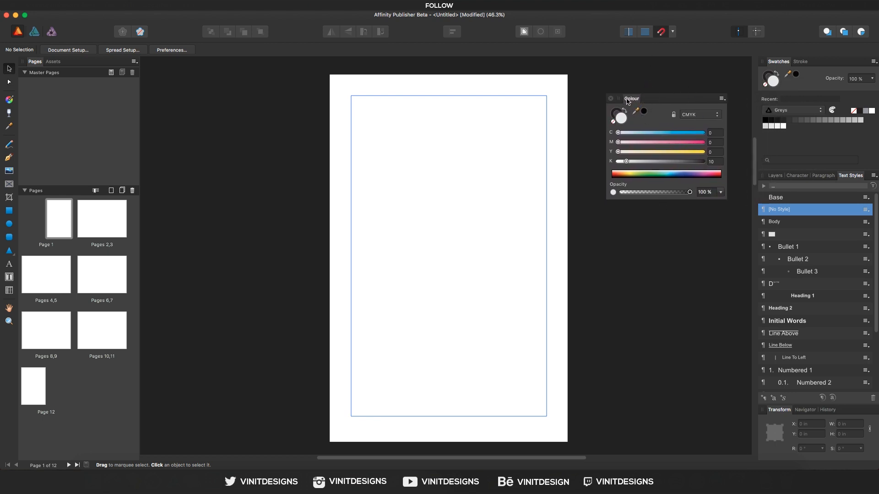
{"action": "left_click_drag", "start_coordinate": [628, 102], "coordinate": [774, 181]}
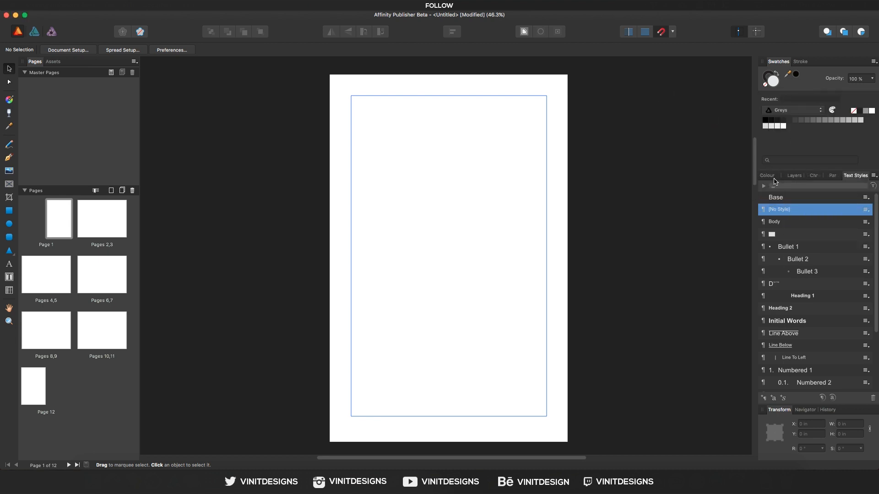
{"action": "left_click", "coordinate": [774, 181]}
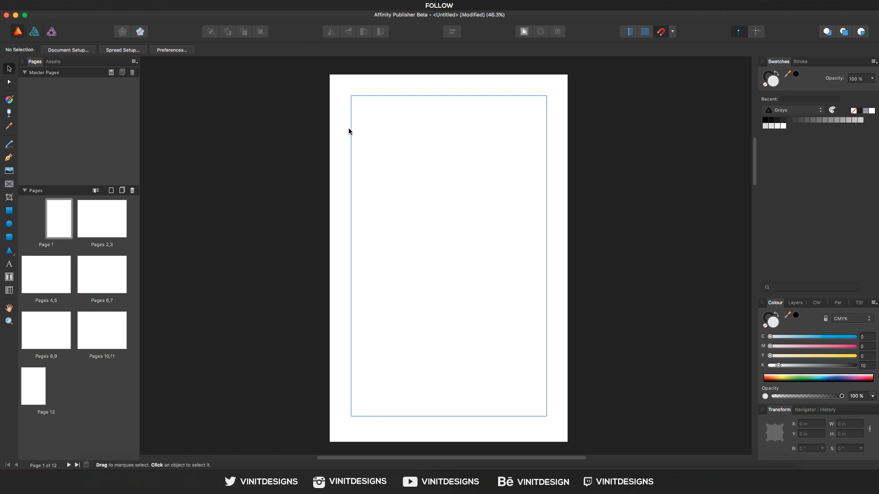
Step: Reset the studio to its default panel arrangement
{"action": "left_click", "coordinate": [290, 7]}
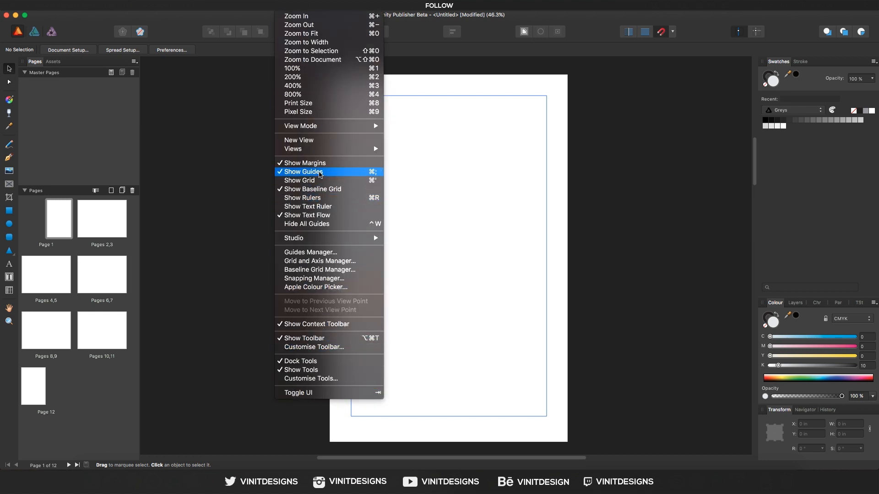
{"action": "mouse_move", "coordinate": [330, 238]}
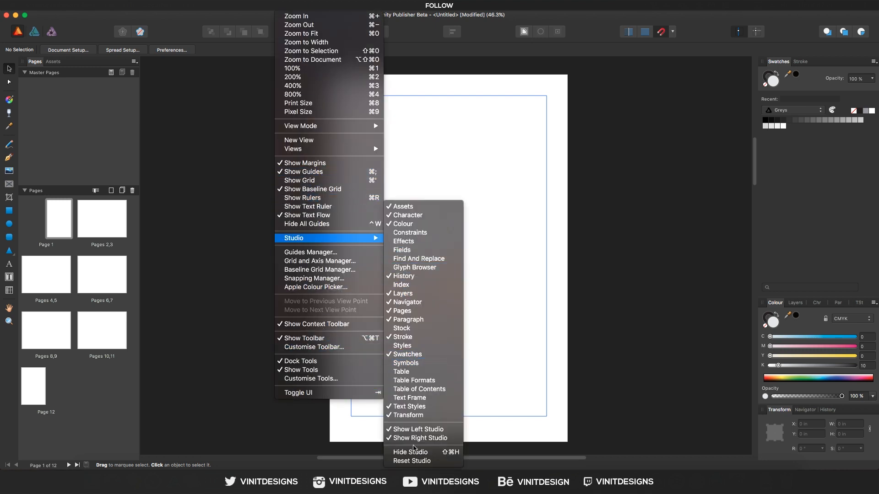
{"action": "left_click", "coordinate": [415, 462]}
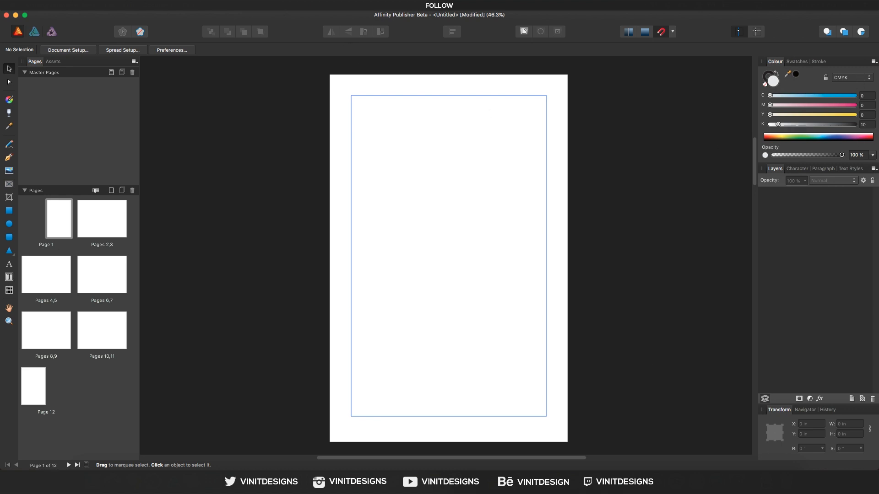
Step: Show the Symbols panel and dock it beside Stroke in the Colour panel group
{"action": "left_click", "coordinate": [286, 5]}
{"action": "mouse_move", "coordinate": [290, 242]}
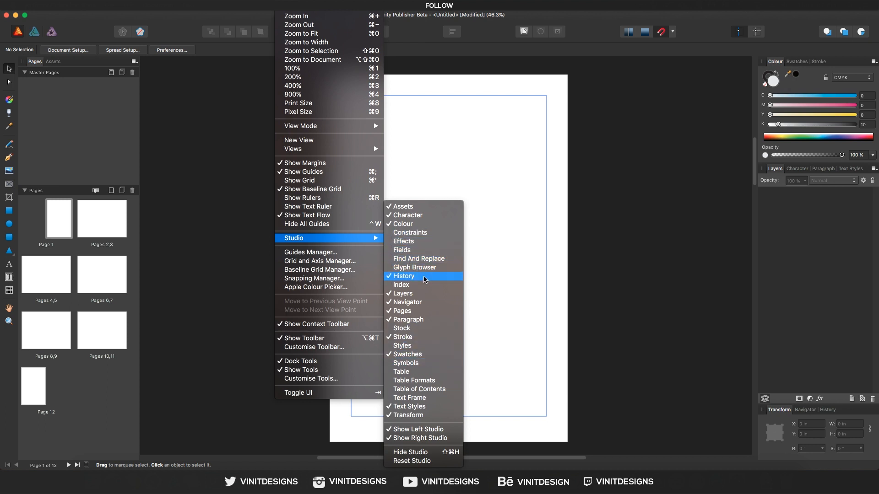
{"action": "left_click", "coordinate": [411, 363]}
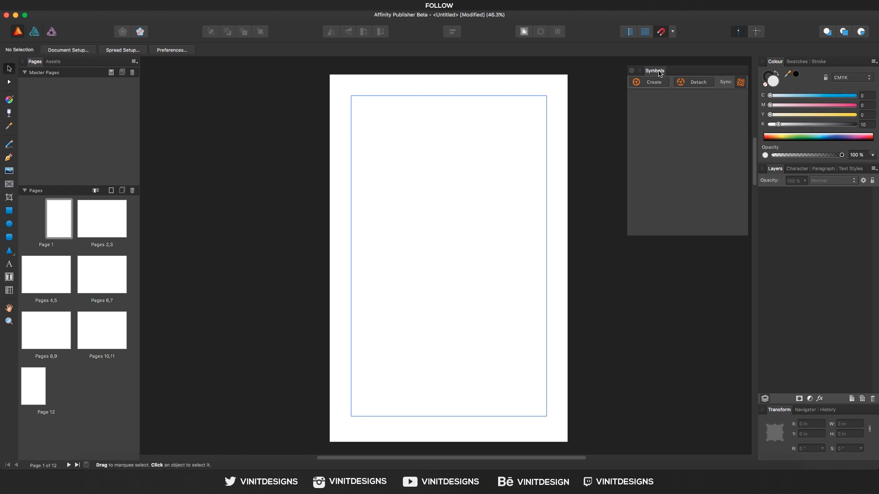
{"action": "mouse_move", "coordinate": [653, 73]}
{"action": "left_mouse_down"}
{"action": "mouse_move", "coordinate": [787, 56]}
{"action": "mouse_move", "coordinate": [837, 62]}
{"action": "left_mouse_up"}
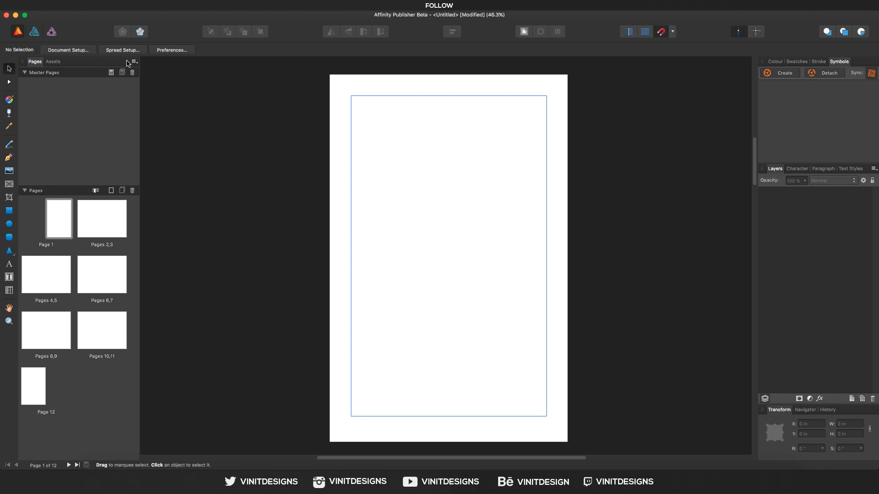
Step: View the preferences categories and close them without changing anything
{"action": "left_click", "coordinate": [168, 52]}
{"action": "left_click", "coordinate": [339, 132]}
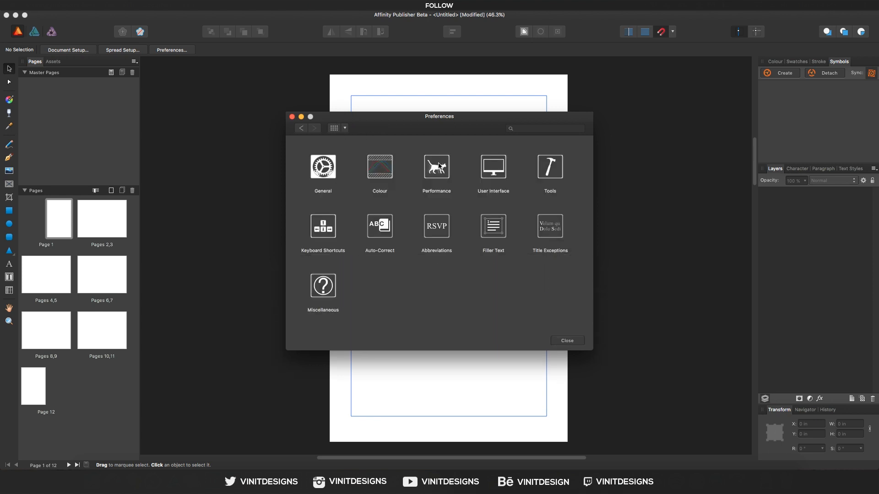
{"action": "left_click", "coordinate": [560, 343]}
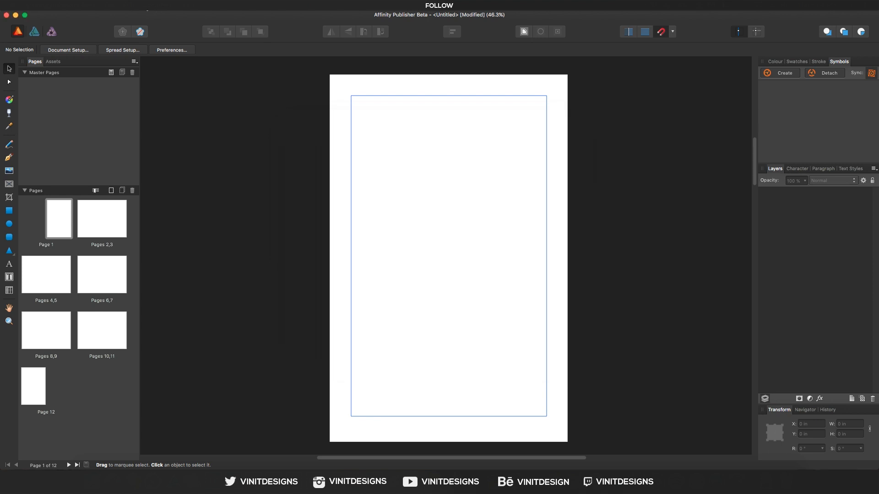
{"action": "left_click", "coordinate": [110, 9]}
{"action": "mouse_move", "coordinate": [150, 10]}
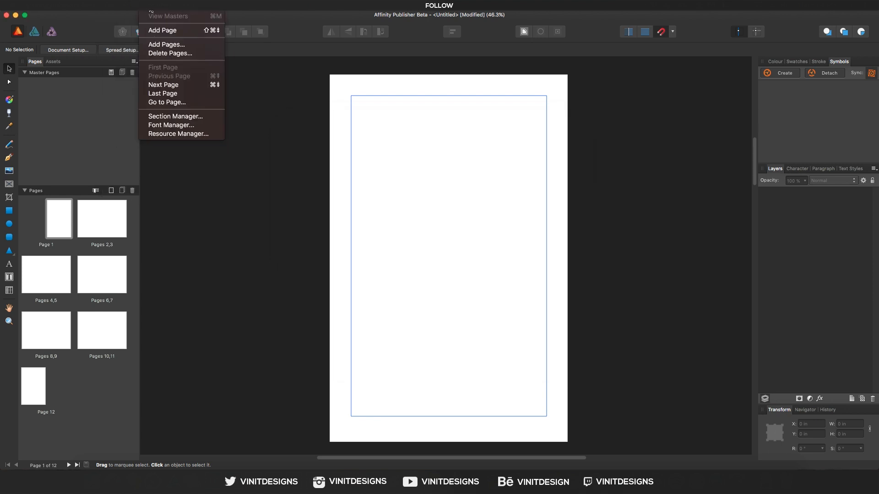
{"action": "mouse_move", "coordinate": [209, 9]}
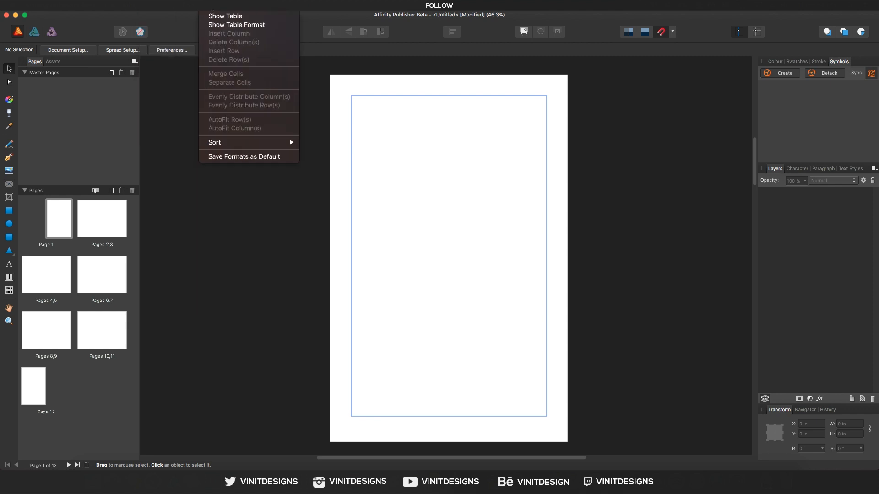
{"action": "mouse_move", "coordinate": [259, 9]}
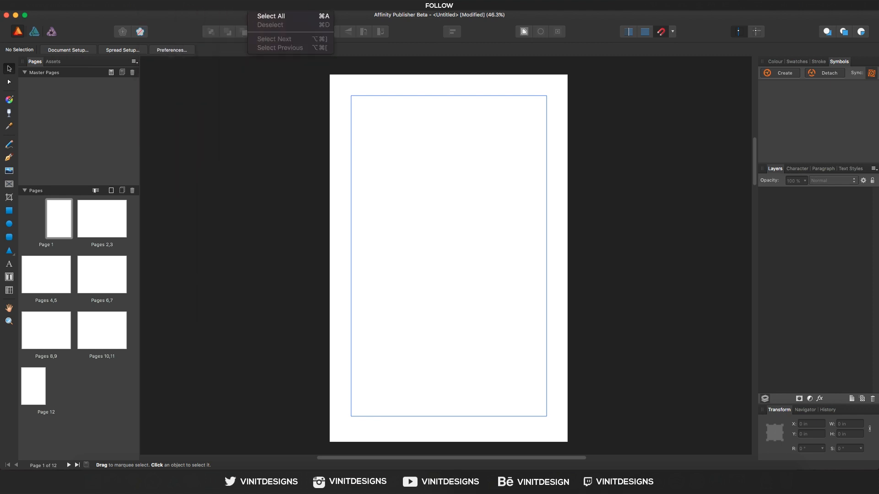
{"action": "mouse_move", "coordinate": [286, 9]}
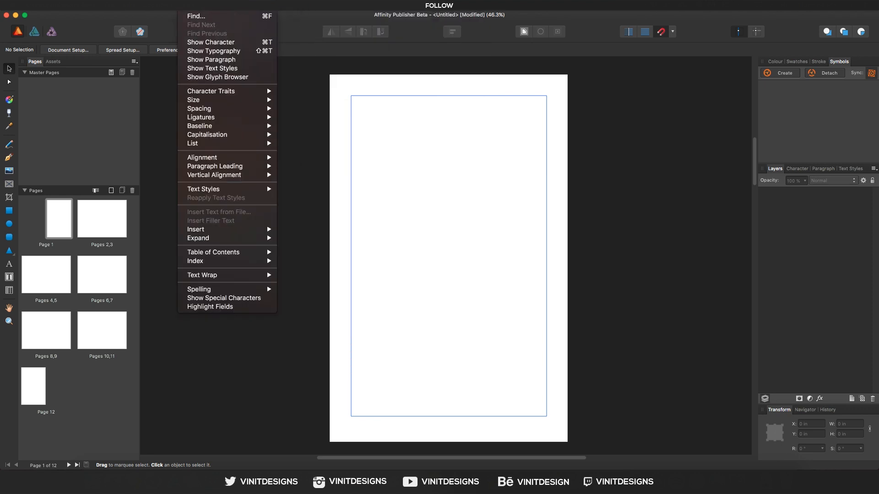
{"action": "left_click", "coordinate": [300, 139]}
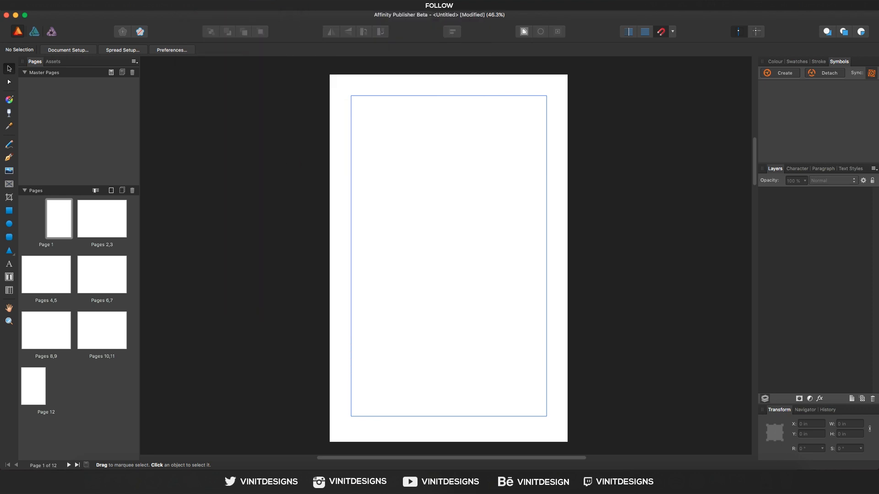
{"action": "left_click", "coordinate": [192, 5]}
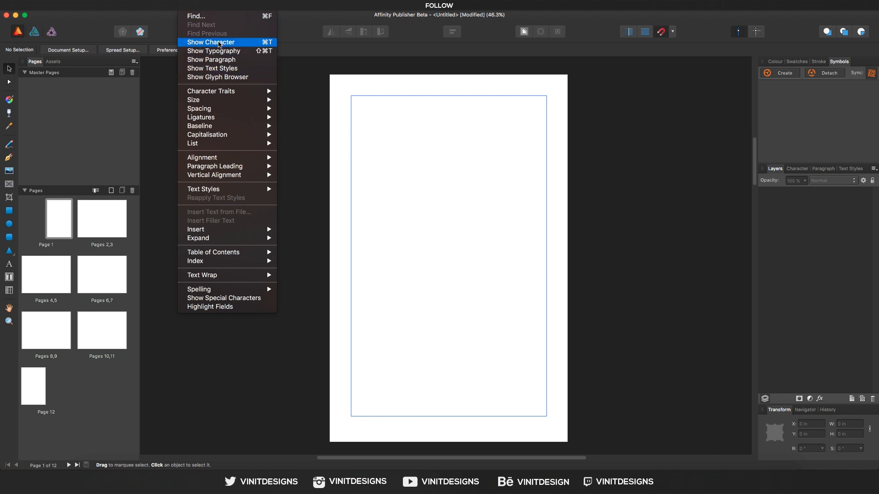
{"action": "left_click", "coordinate": [319, 154]}
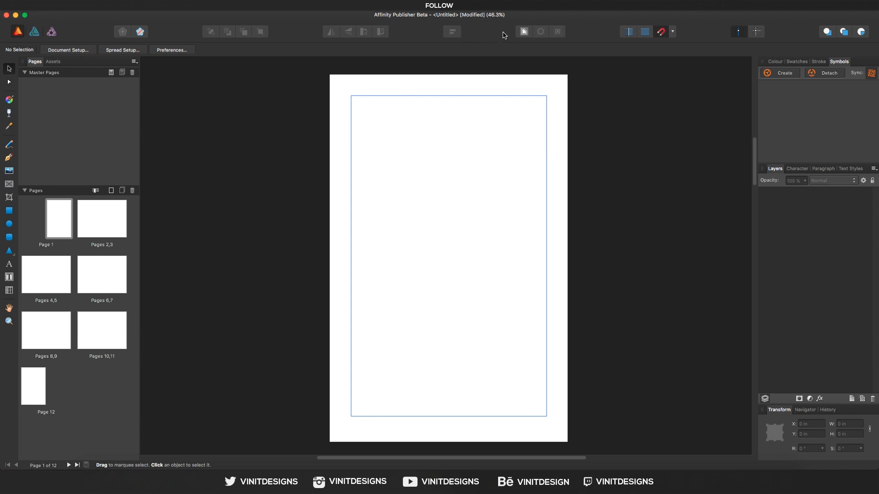
Step: Activate several tools in turn, including Pencil, Artistic Text and View, to examine the context options each one offers
{"action": "left_click", "coordinate": [9, 146]}
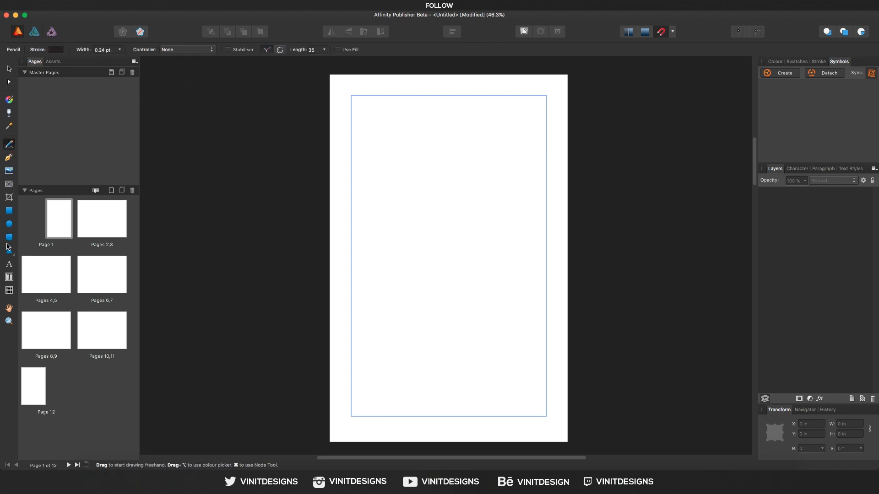
{"action": "left_click", "coordinate": [9, 284]}
{"action": "left_click", "coordinate": [9, 264]}
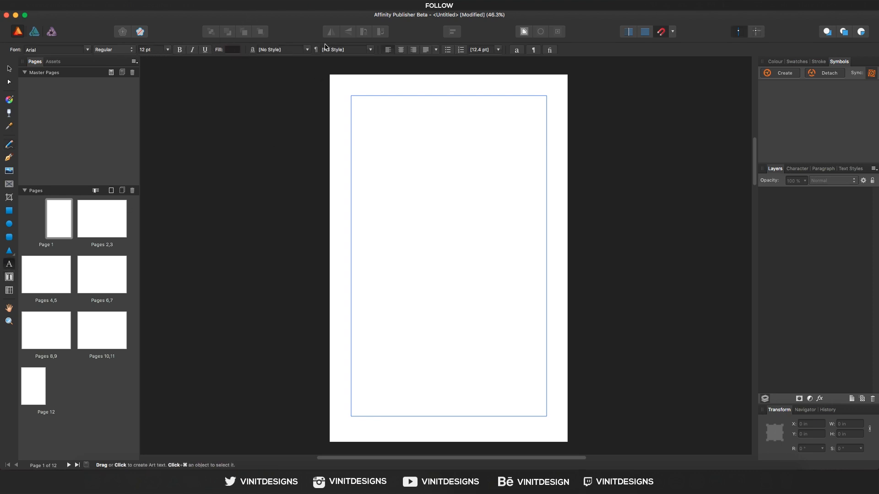
{"action": "left_click", "coordinate": [9, 309]}
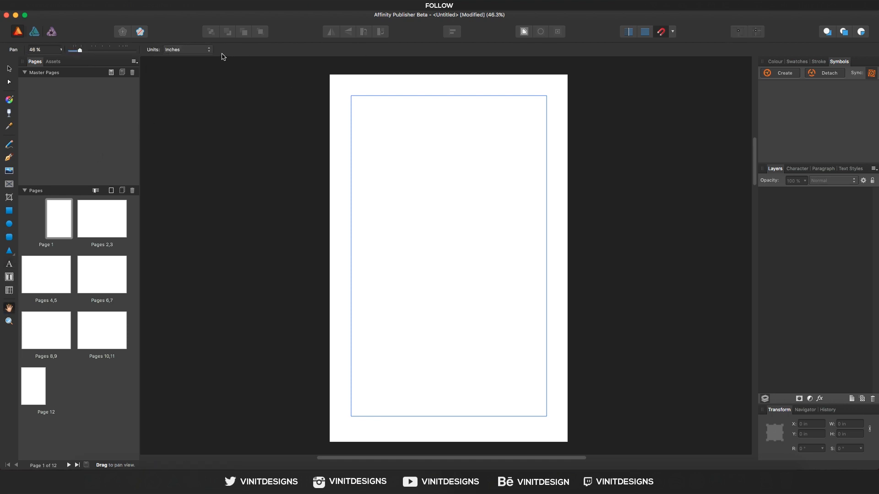